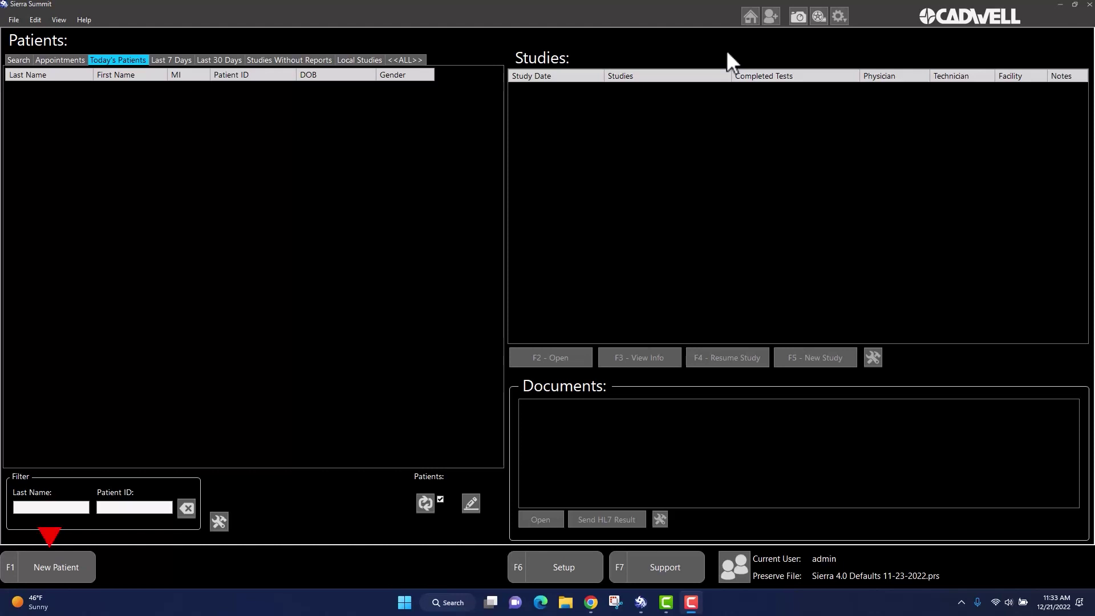
# - Start a new patient record with F1 New Patient for Sue Doe
pyautogui.click(41, 568)
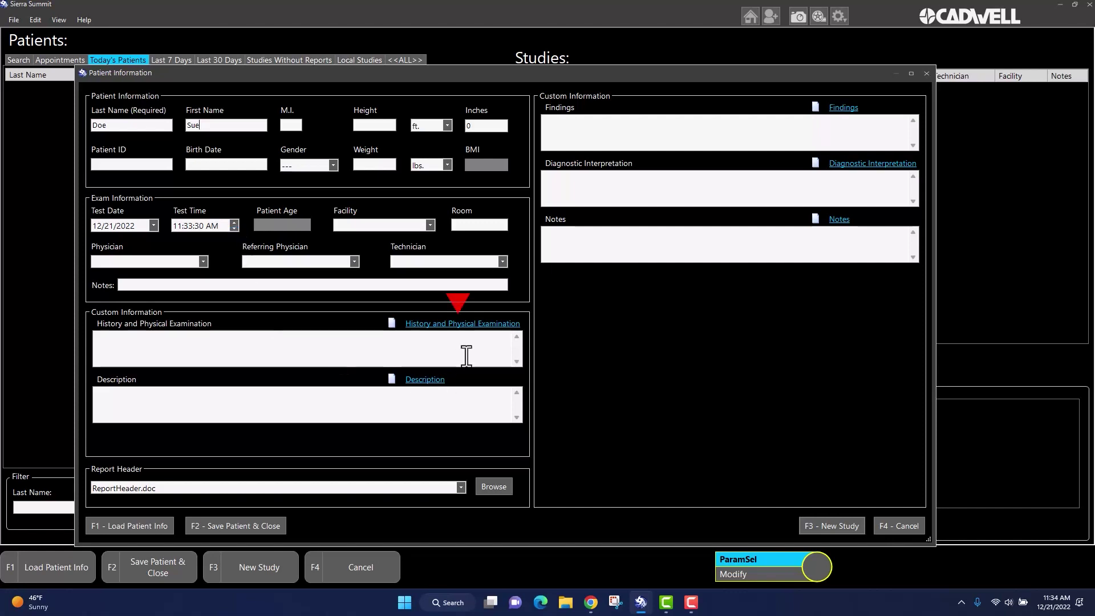
pyautogui.click(462, 323)
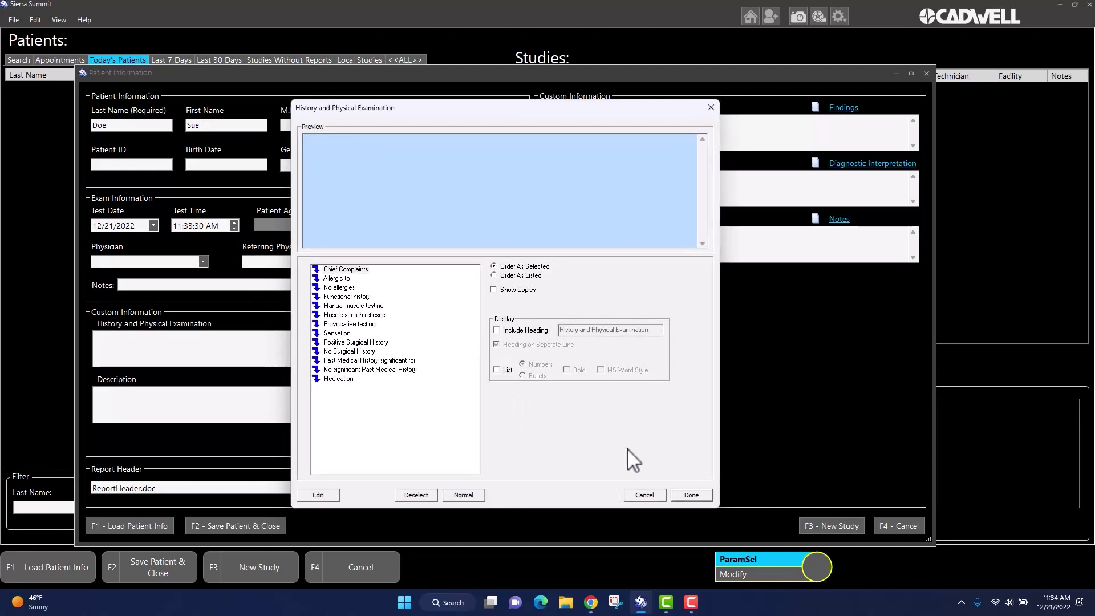
pyautogui.click(691, 495)
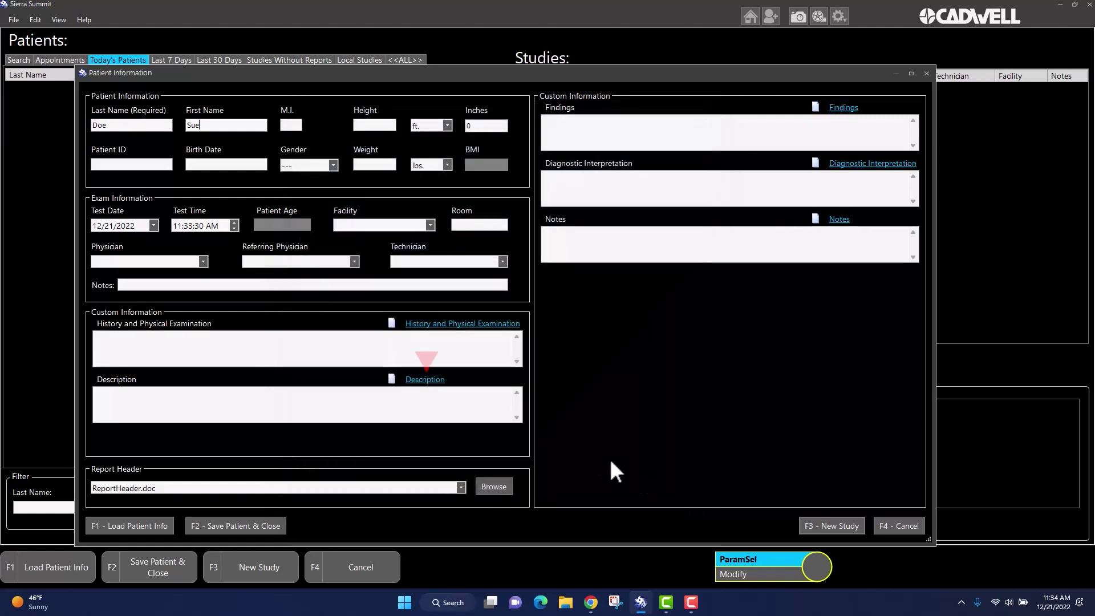
pyautogui.click(425, 379)
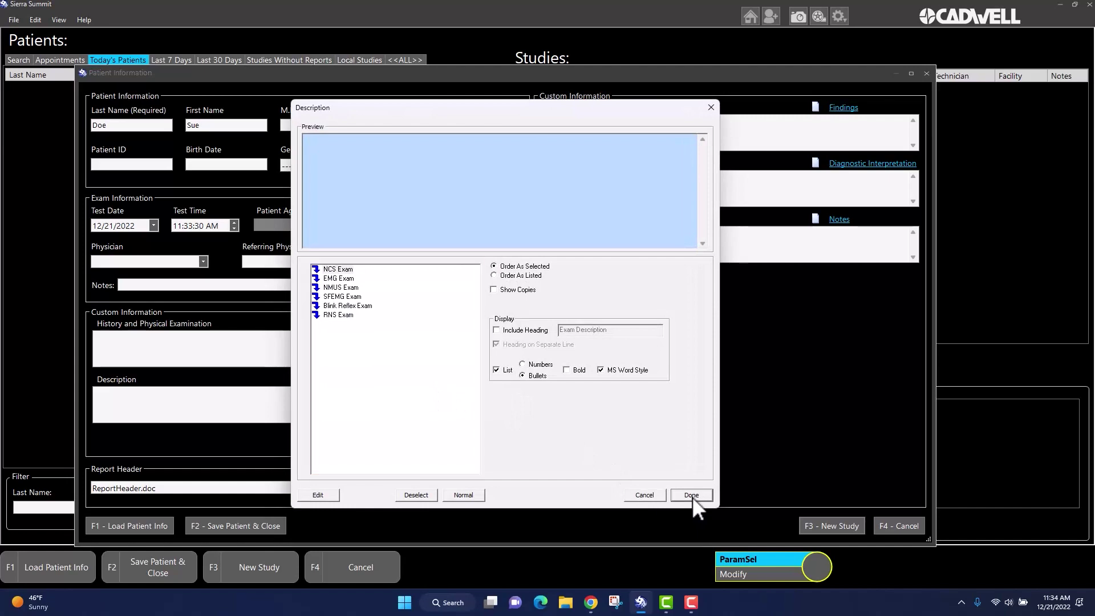
pyautogui.click(692, 496)
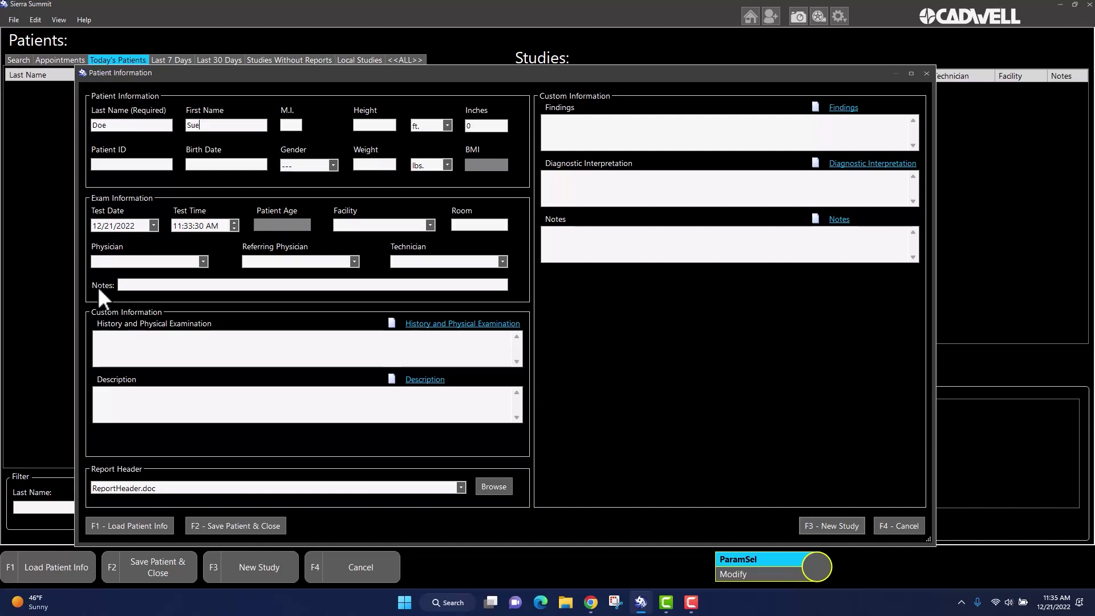
pyautogui.click(459, 487)
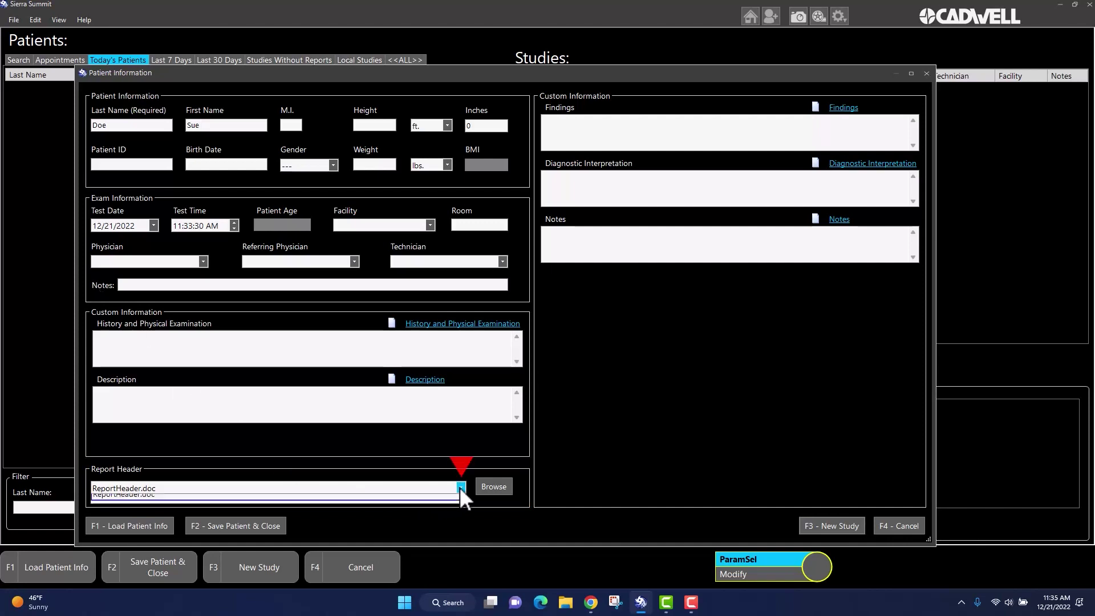
pyautogui.click(460, 486)
pyautogui.click(493, 486)
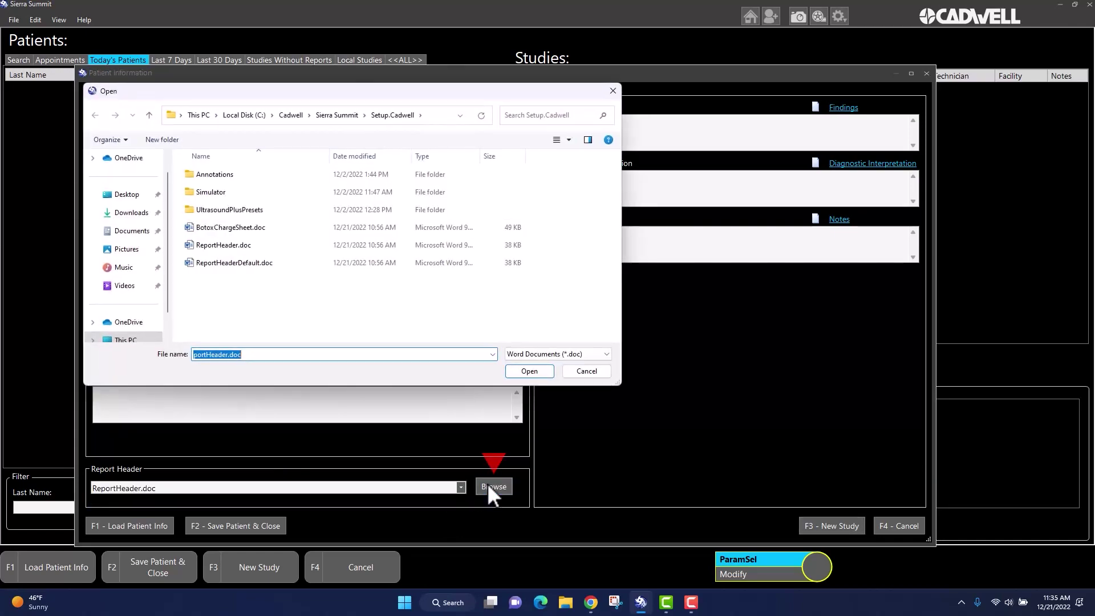
pyautogui.click(586, 371)
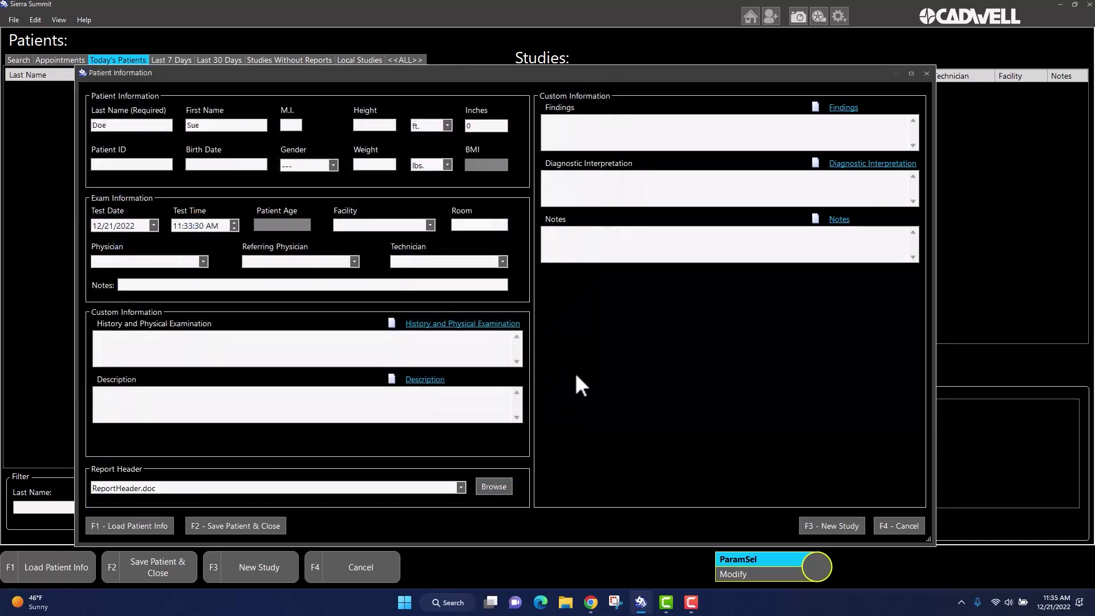